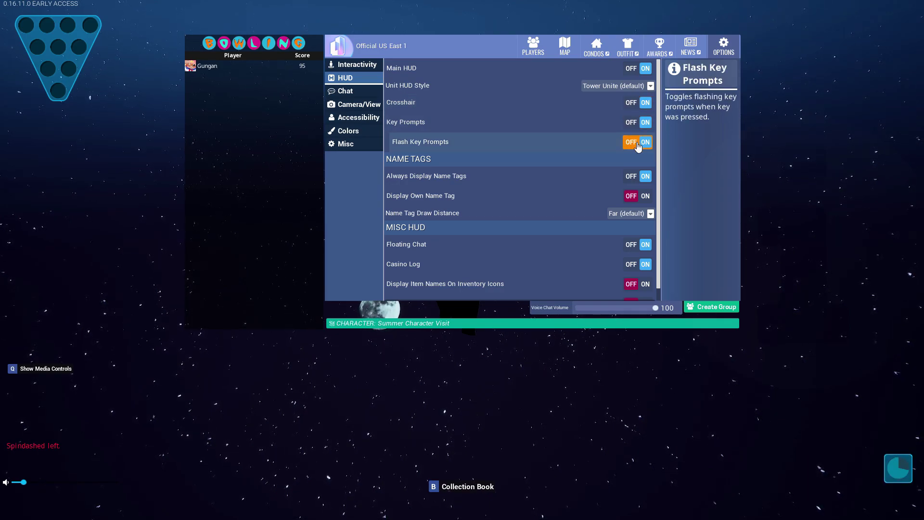
# Step: Exit the HUD options screen and return to the space bowling lane
pyautogui.press('Escape')
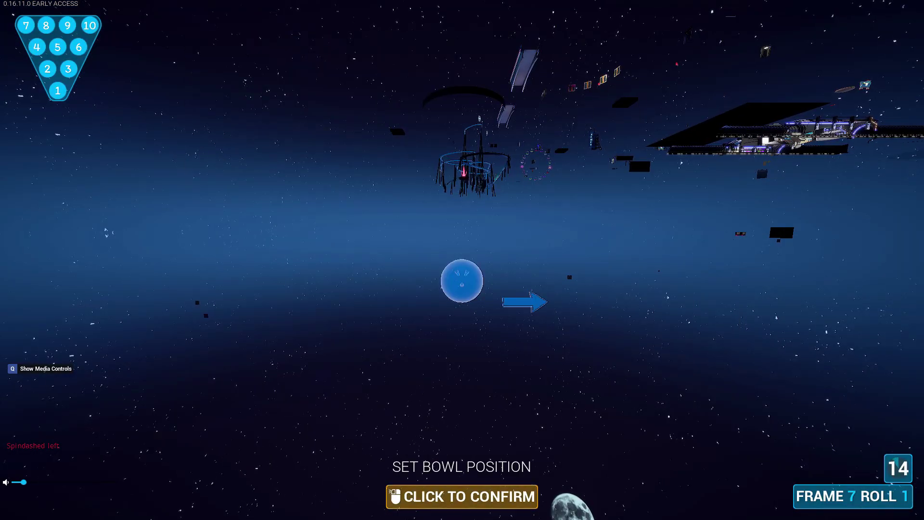
# Step: Confirm ball positions and bowl frame 8's rolls, finishing with a spare worth 600
pyautogui.click(462, 281)
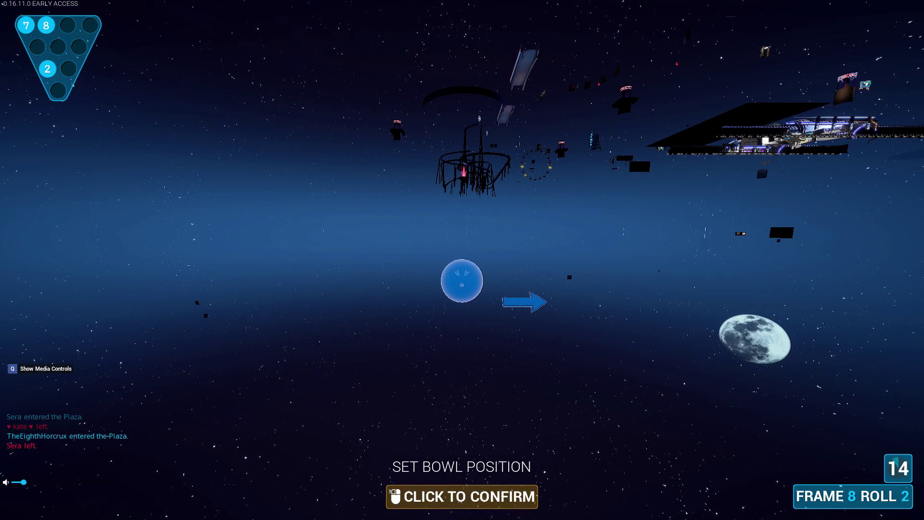
pyautogui.click(462, 281)
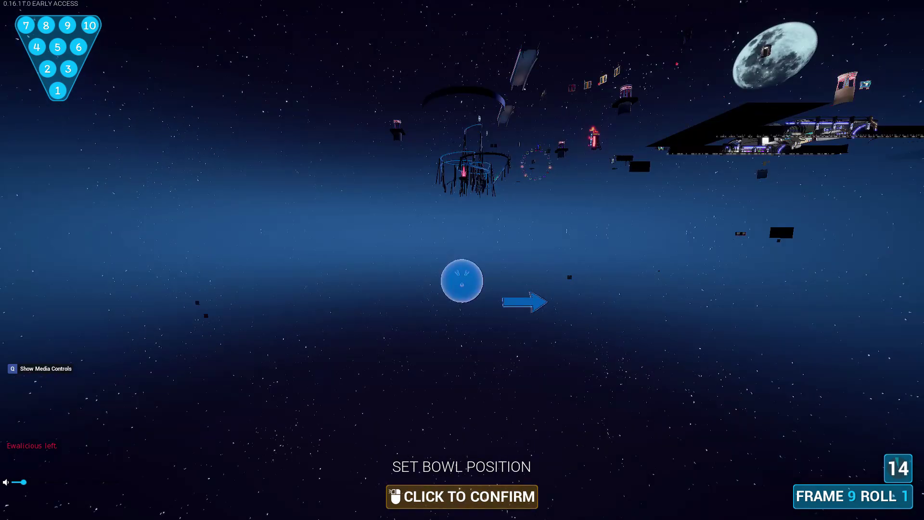
# Step: Lock the position, apply spin and release, bowling a strike worth 800 in frame 9
pyautogui.click(463, 281)
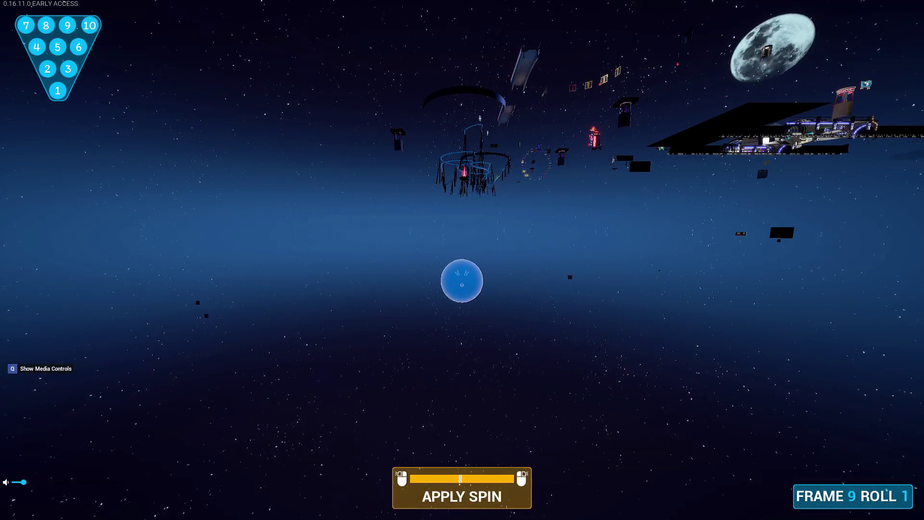
pyautogui.click(462, 281)
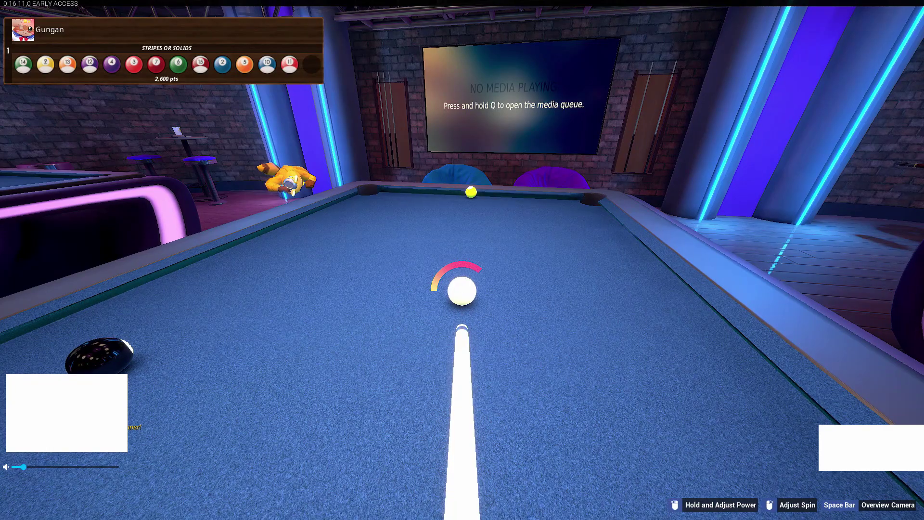
# Step: Strike the cue ball up the pool table with a powered shot
pyautogui.click(463, 291)
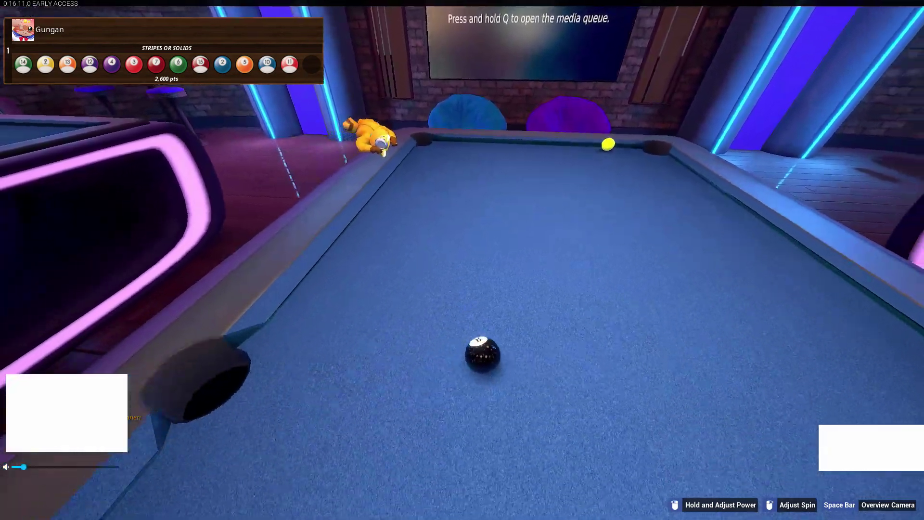